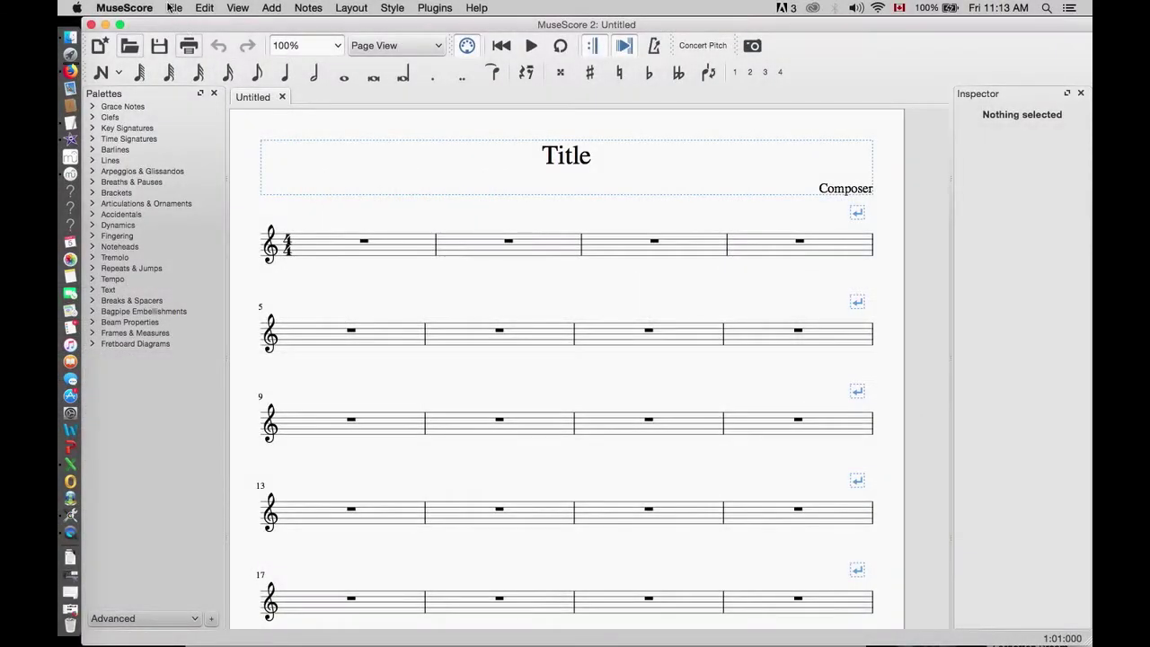
# Step: Open Slovanic_Dance-sample.mscz from the Scores folder
pyautogui.click(170, 7)
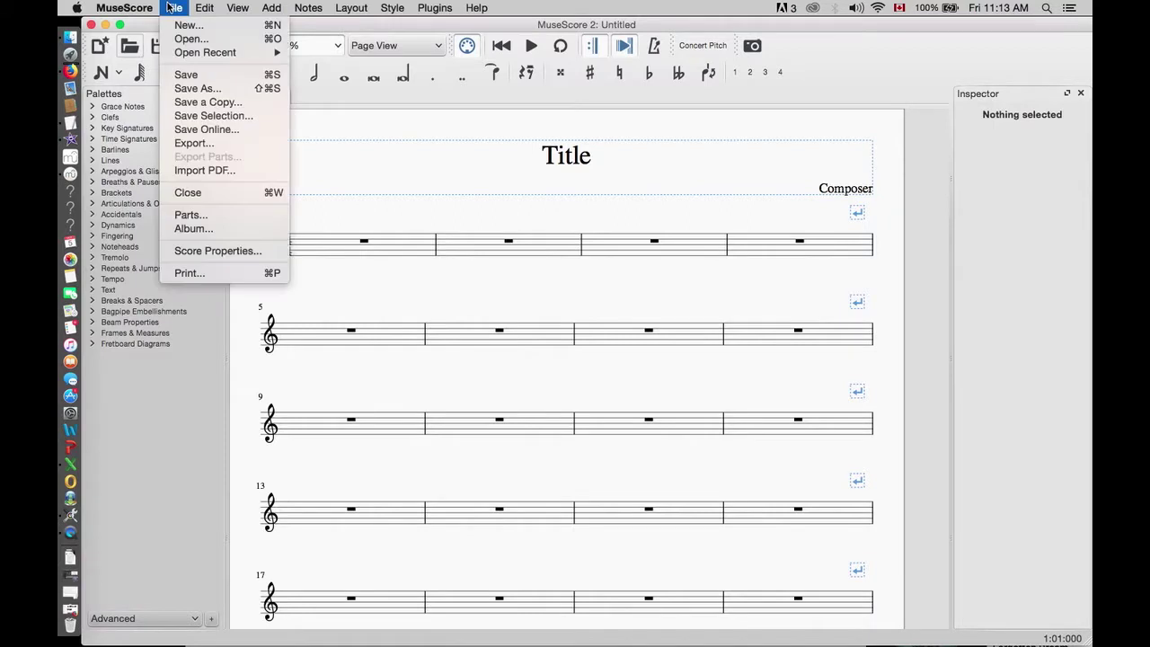
pyautogui.click(178, 39)
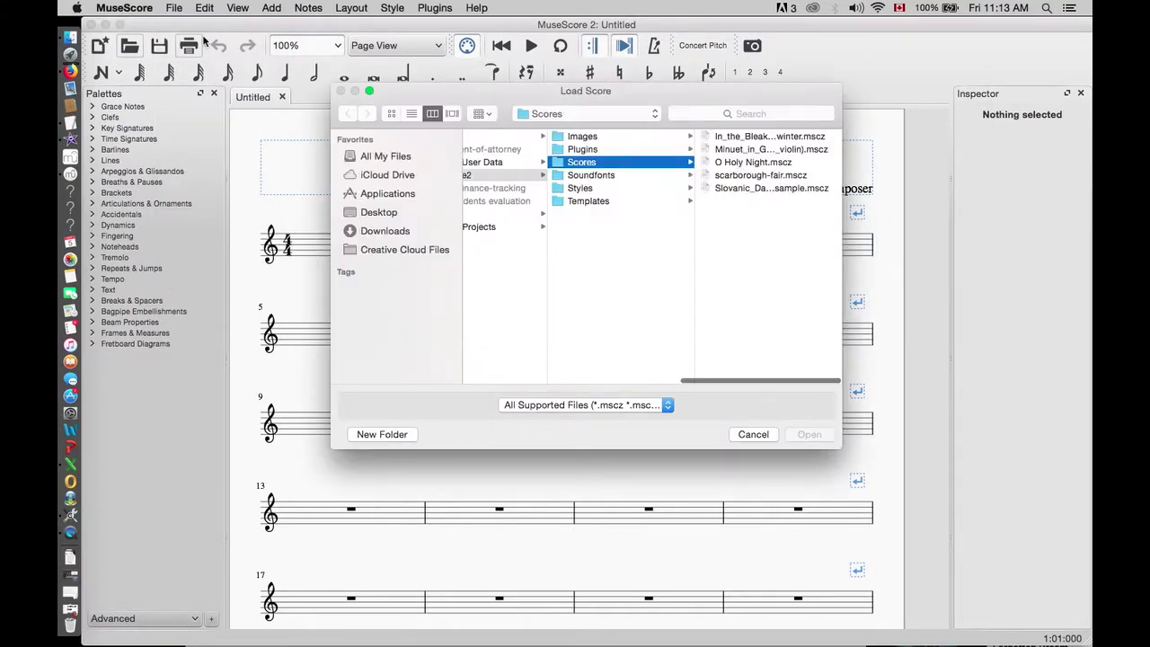
pyautogui.click(726, 189)
pyautogui.doubleClick(726, 189)
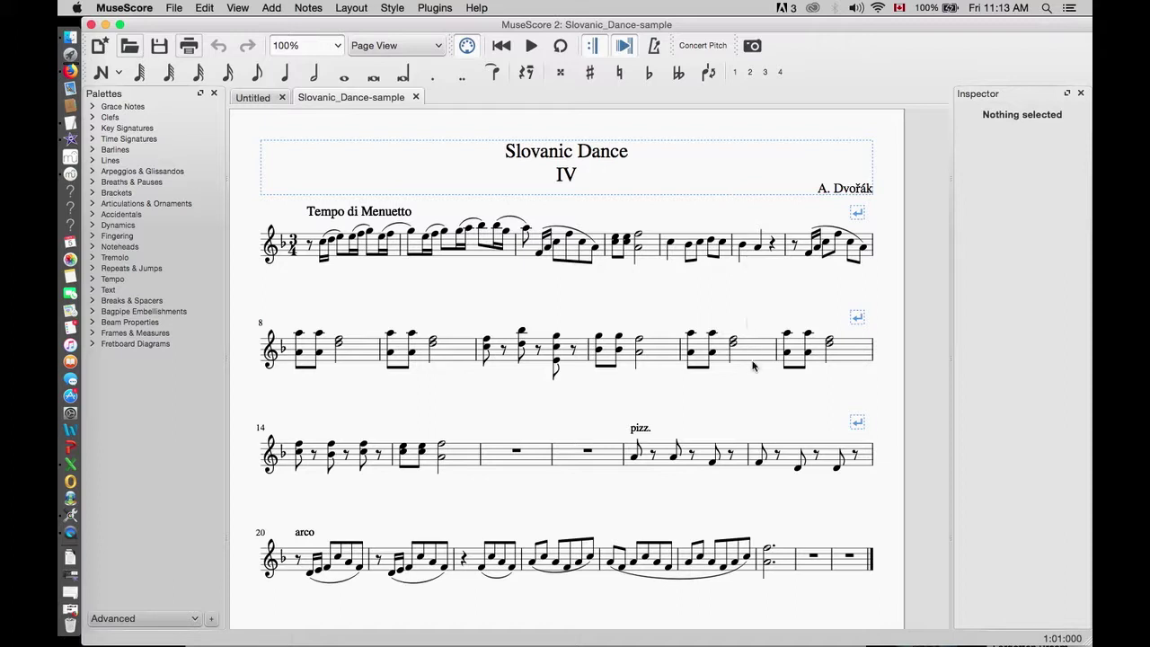
# Step: Tie measure 26's dotted half note into new dotted halves in measures 27 and 28
pyautogui.click(768, 551)
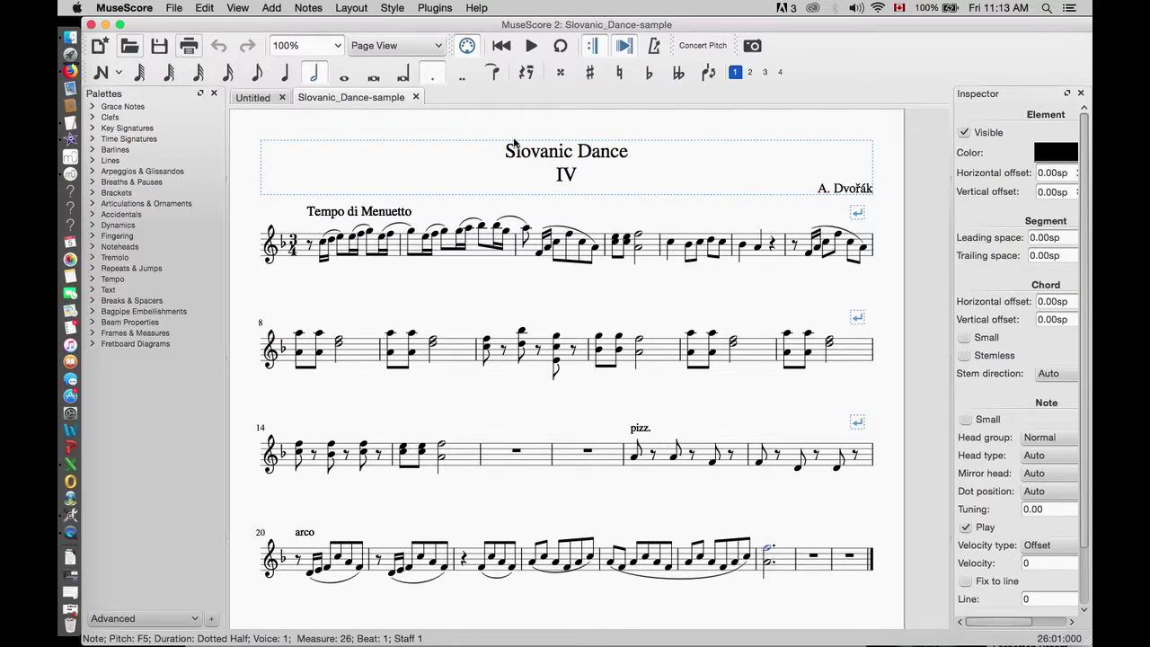
pyautogui.click(102, 72)
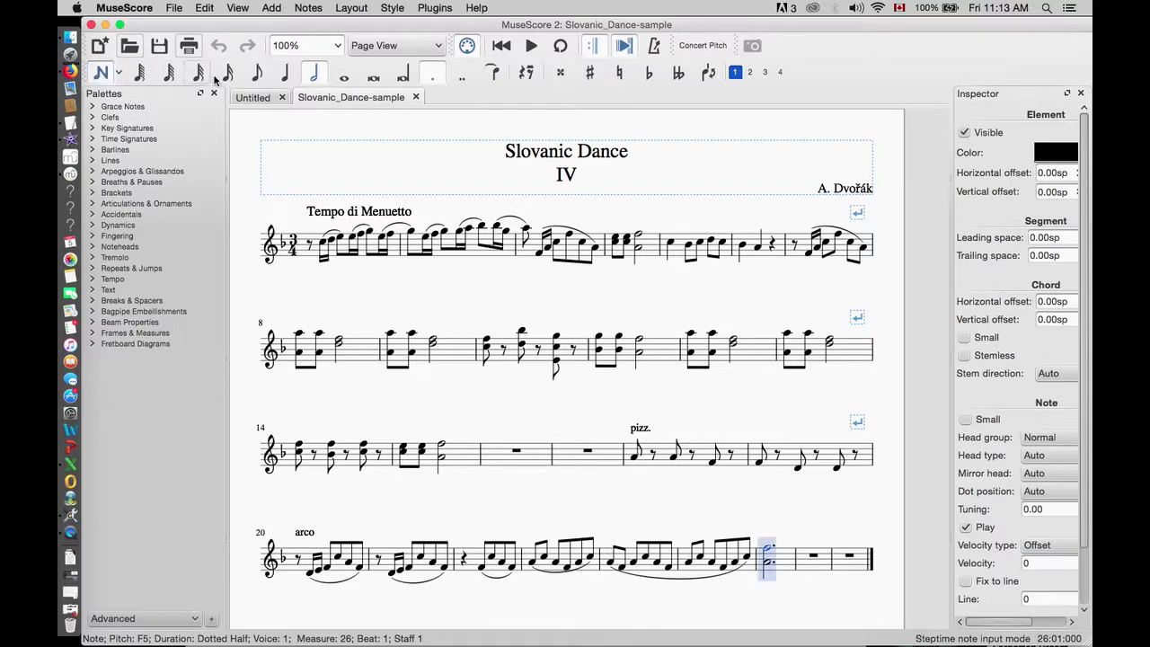
pyautogui.click(492, 74)
pyautogui.click(491, 74)
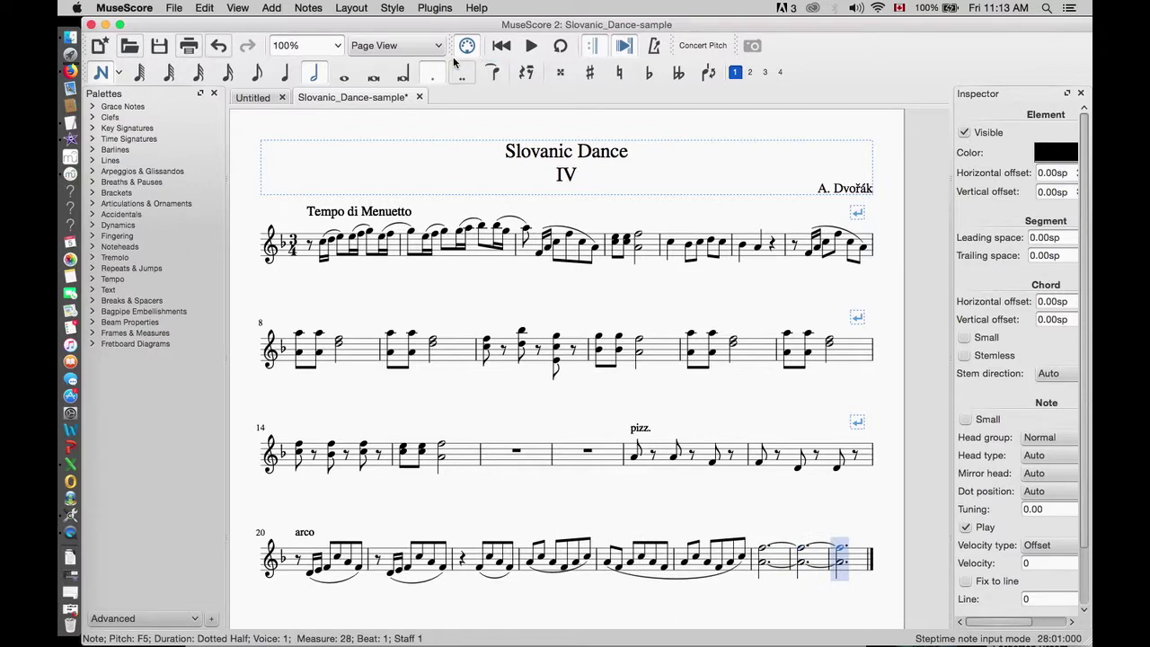
# Step: Save the edited Slovanic Dance score
pyautogui.click(182, 11)
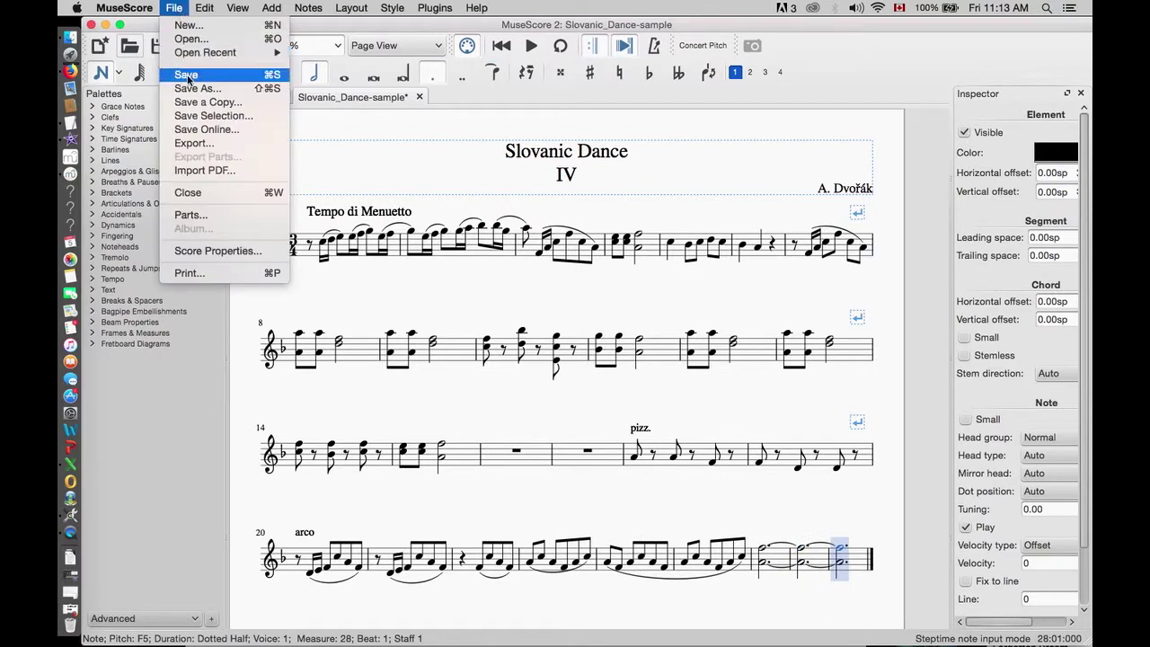
pyautogui.click(188, 76)
pyautogui.click(180, 8)
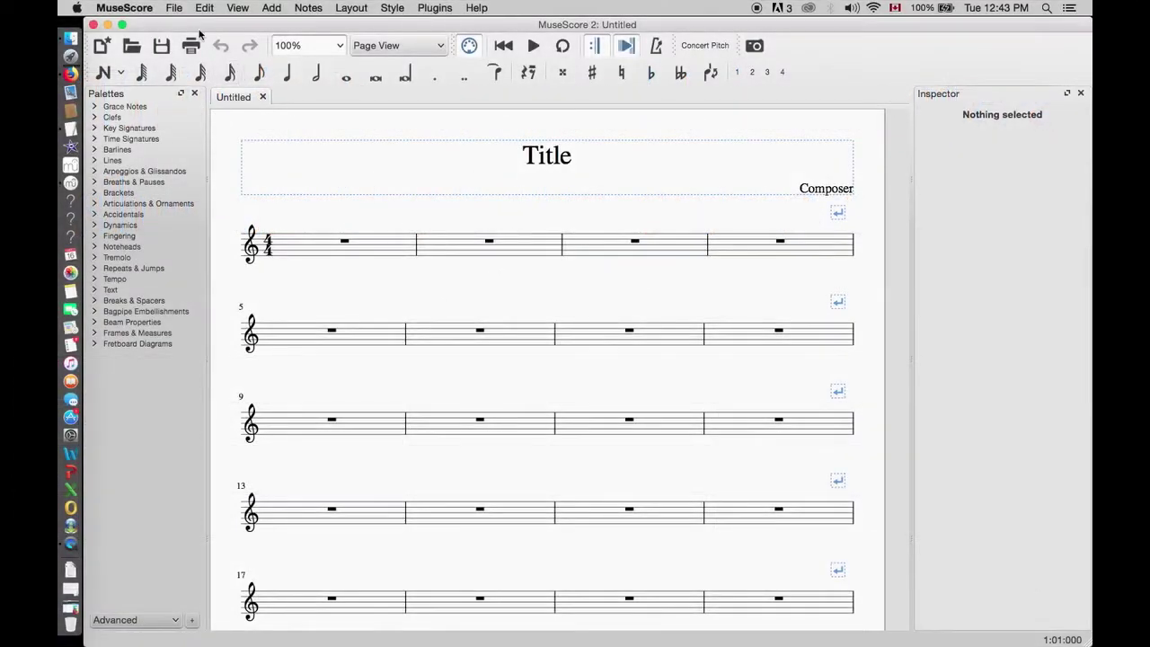
# Step: Bring up the File menu over the untitled blank score
pyautogui.click(174, 8)
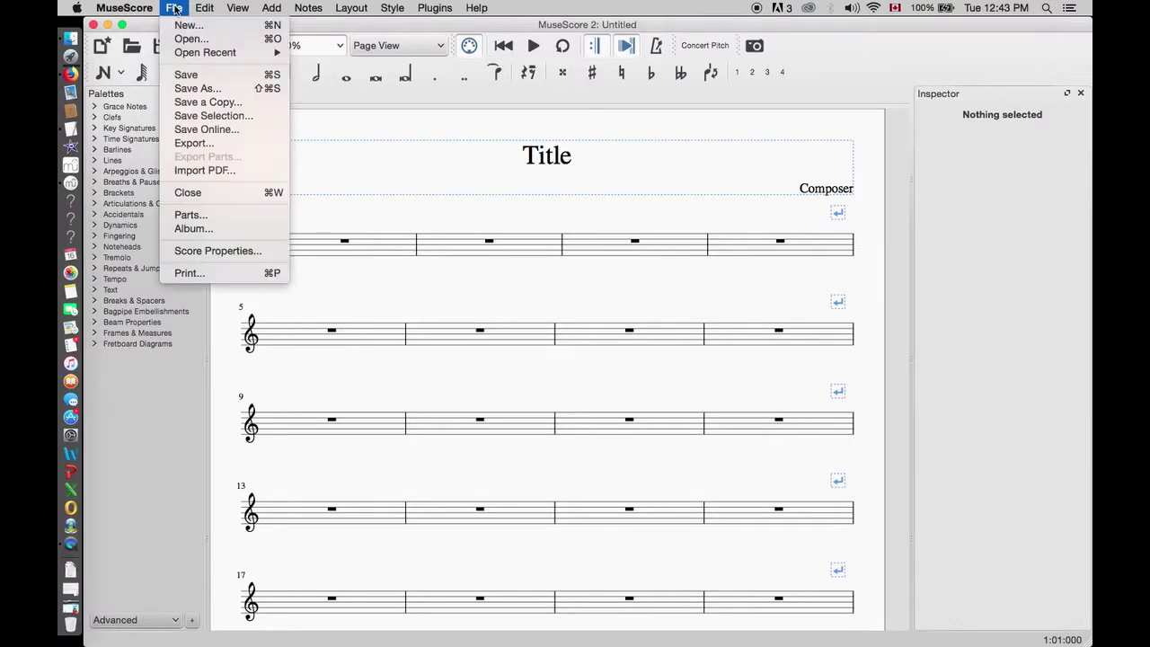
# Step: Open Minuet_in_G_(for_violin).mscz from the Scores folder
pyautogui.click(191, 39)
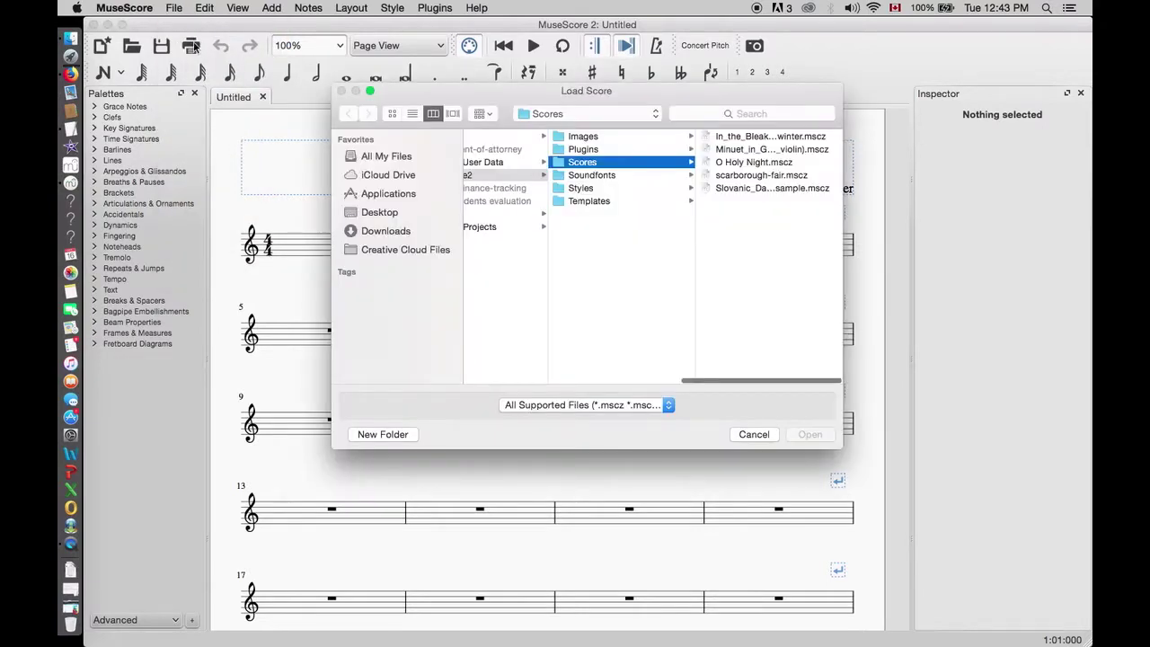
pyautogui.doubleClick(724, 150)
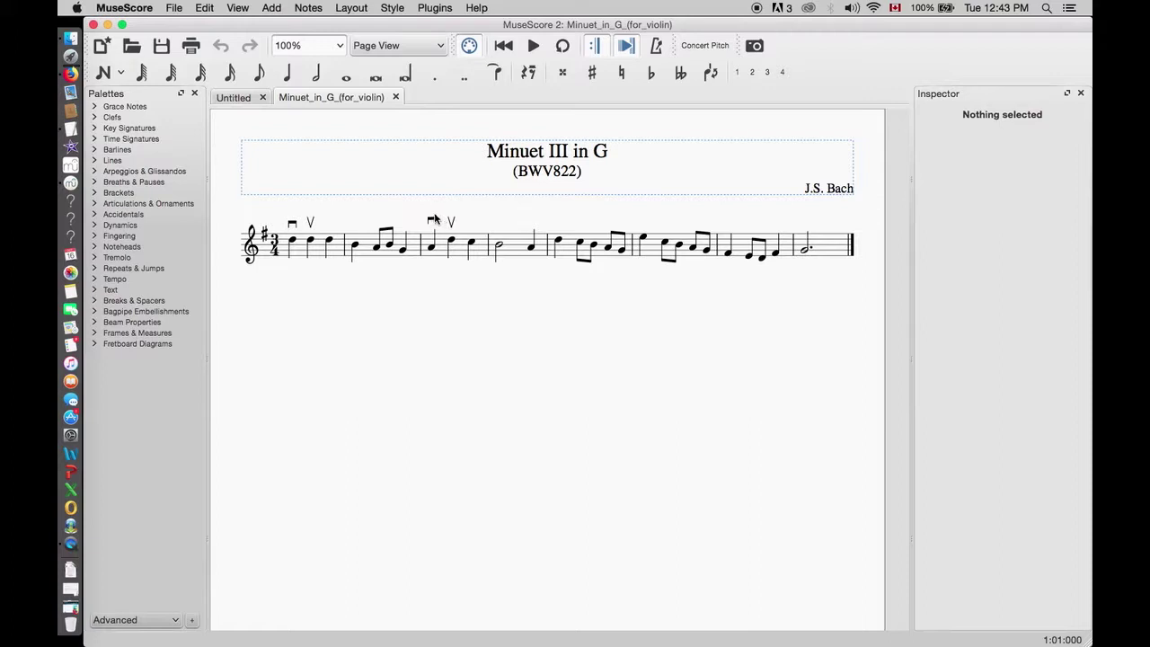
# Step: Add slurs from the second notes of measures 1 and 3 to their following notes
pyautogui.click(310, 242)
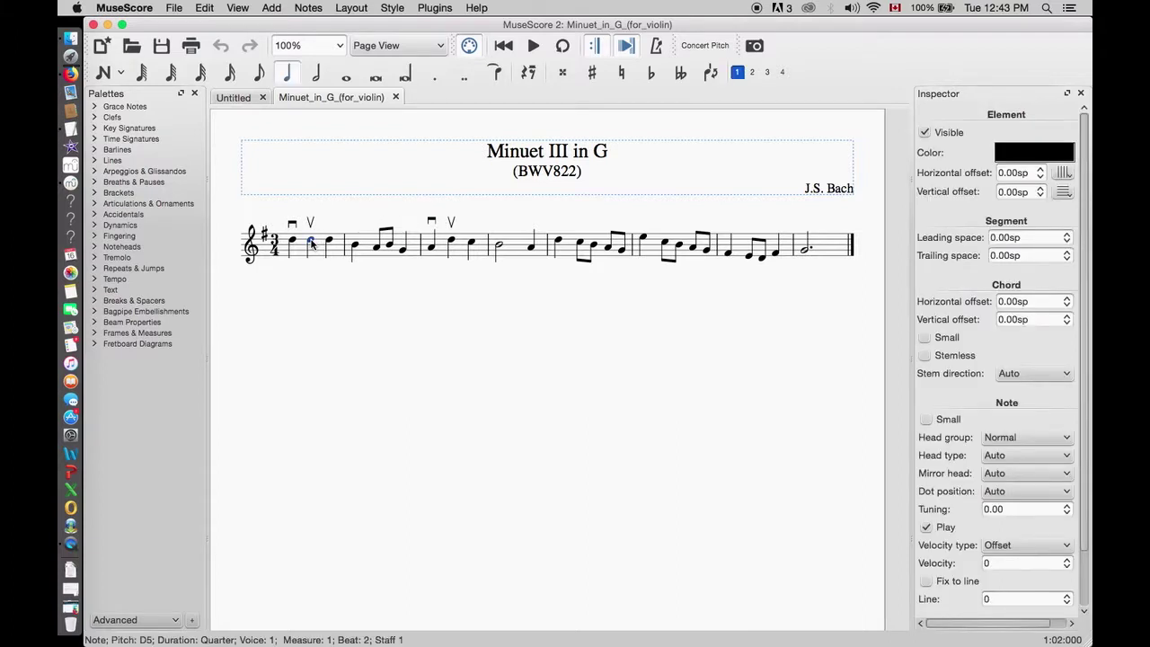
pyautogui.press('s')
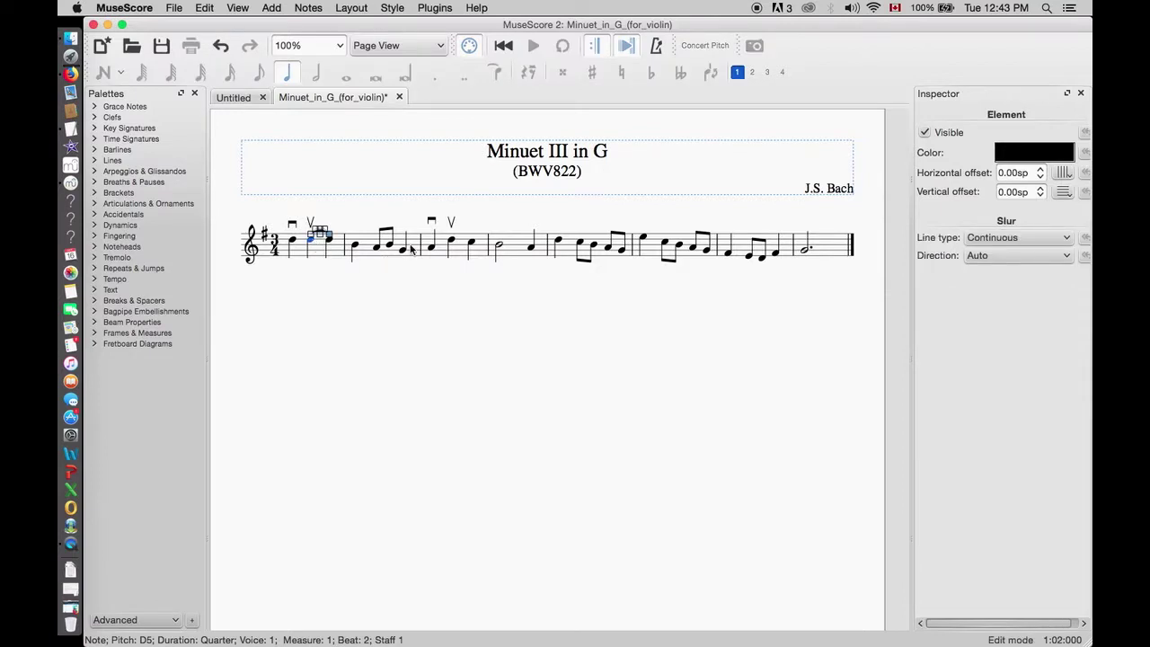
pyautogui.press('Escape')
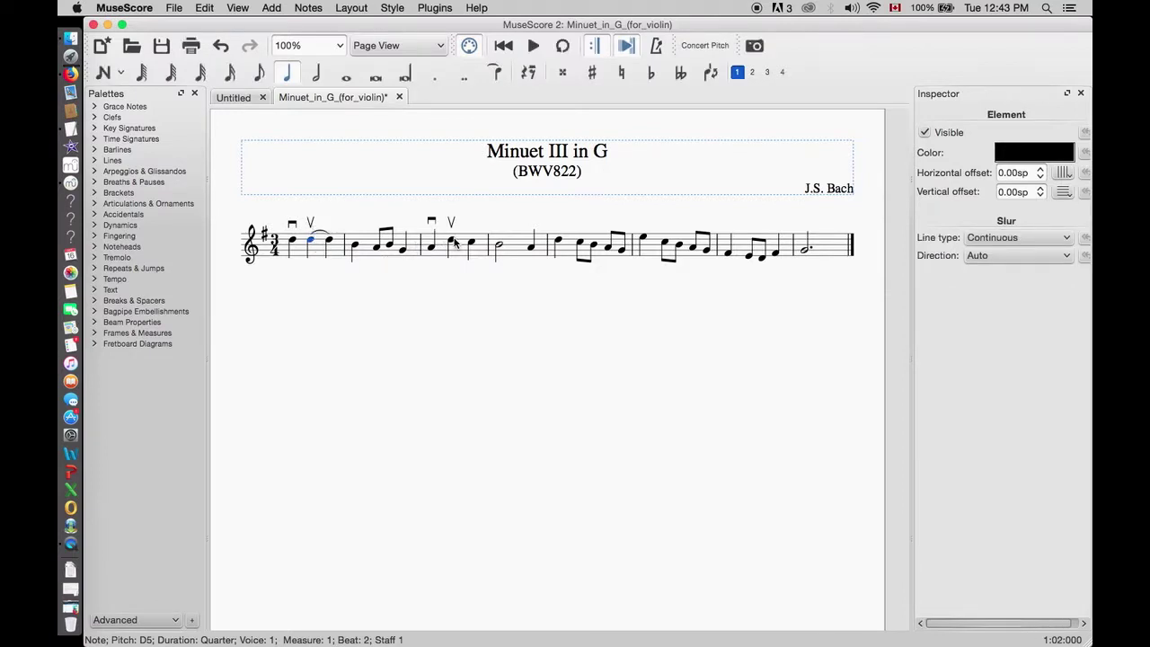
pyautogui.click(453, 242)
pyautogui.press('s')
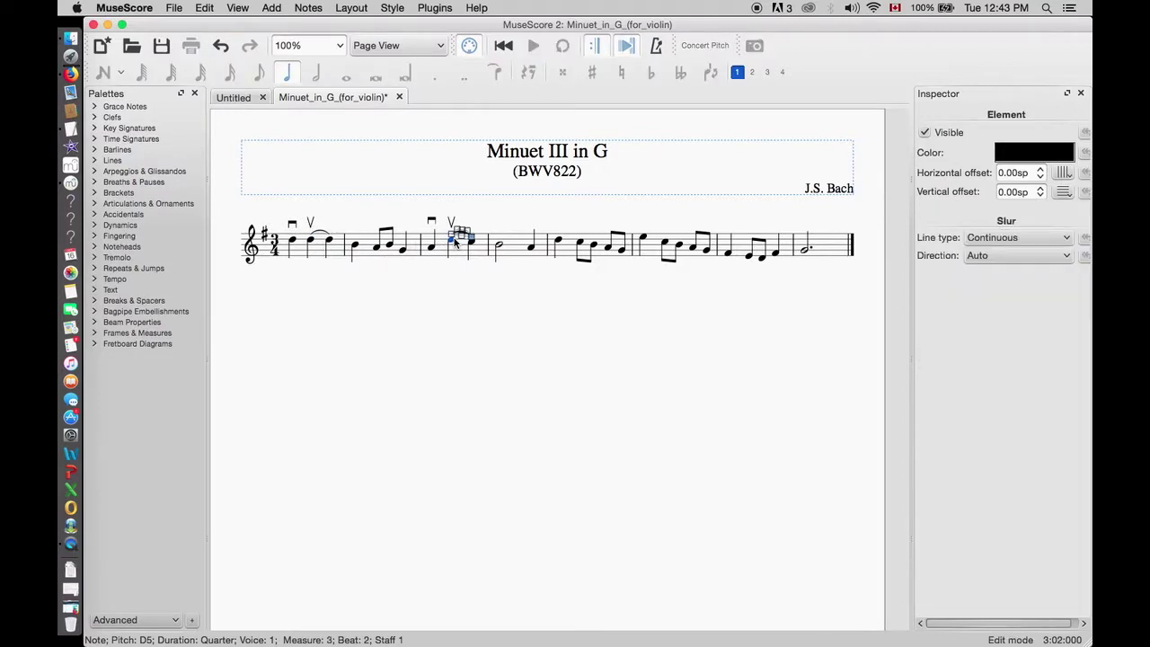
pyautogui.click(412, 283)
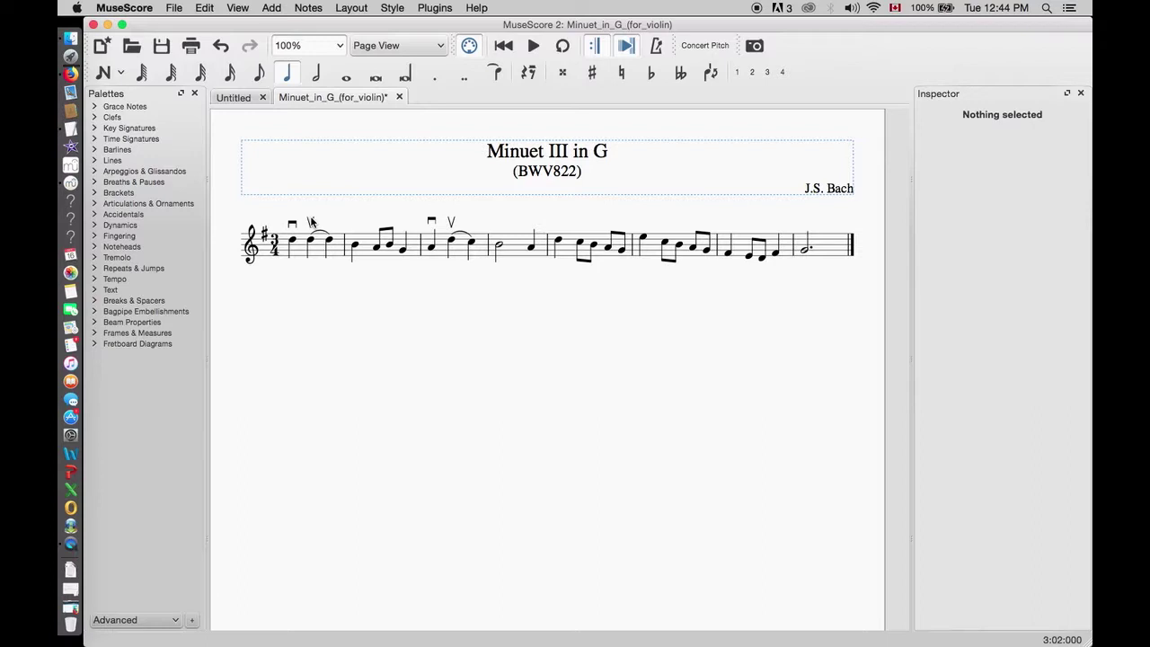
# Step: Put staccatos on the second and third notes of measure 1
pyautogui.click(174, 202)
pyautogui.moveTo(173, 239); pyautogui.dragTo(314, 240)
pyautogui.moveTo(174, 239); pyautogui.dragTo(331, 242)
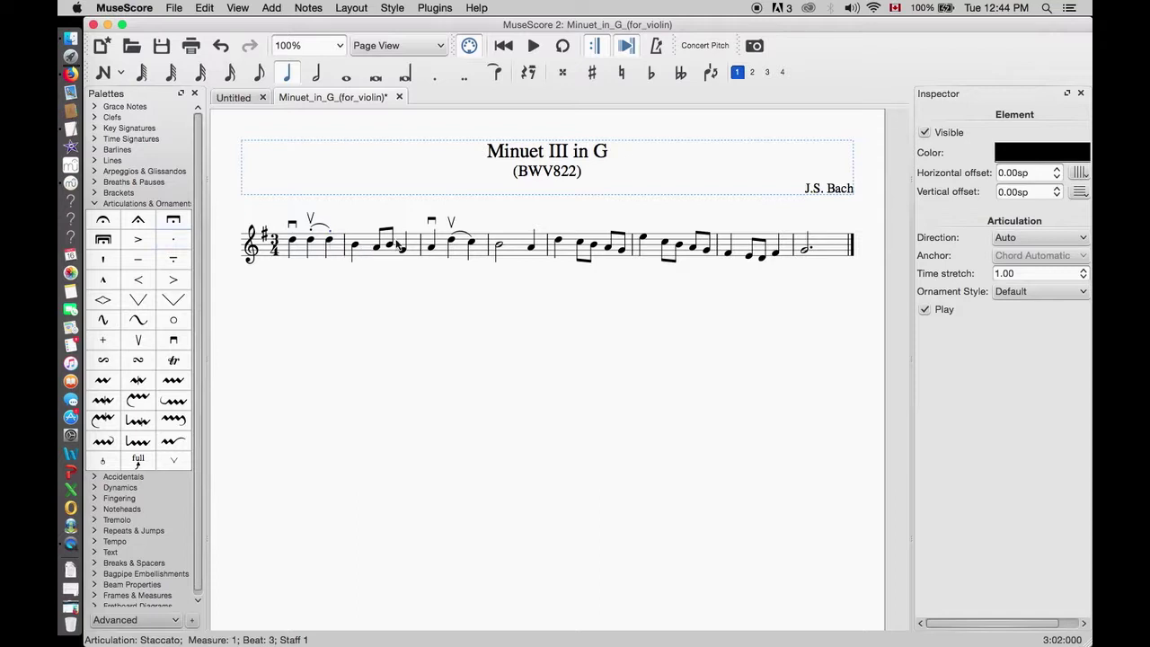
# Step: Slur the two selected notes in measure 3 and play the score back
pyautogui.click(452, 245)
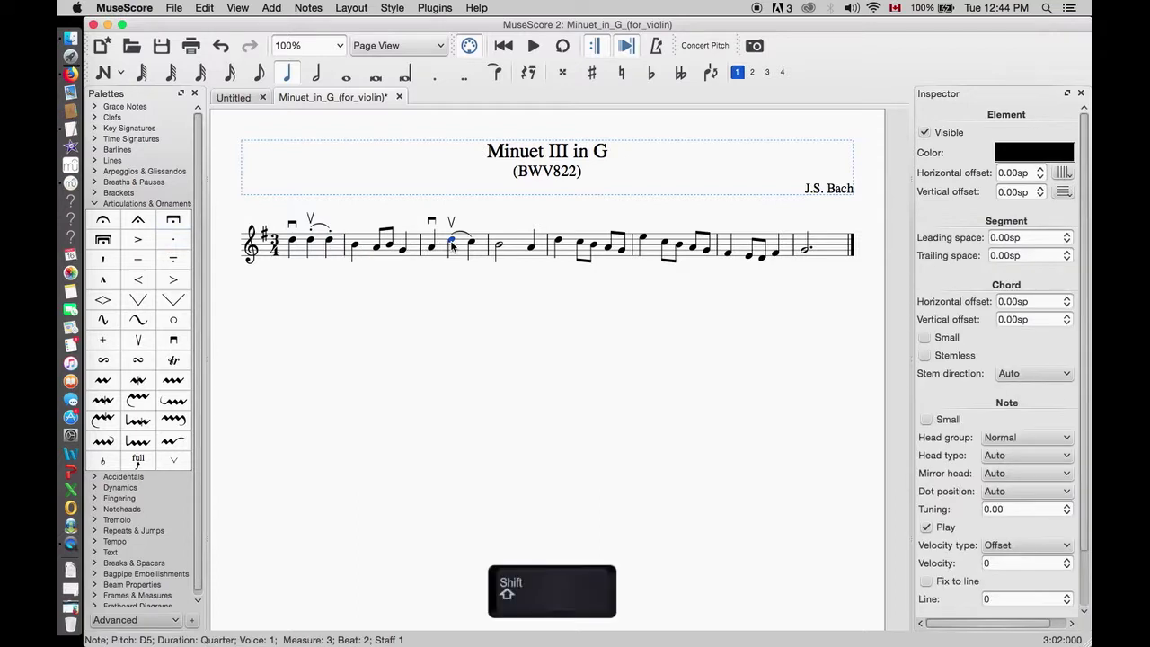
pyautogui.keyDown('shift'); pyautogui.click(472, 244); pyautogui.keyUp('shift')
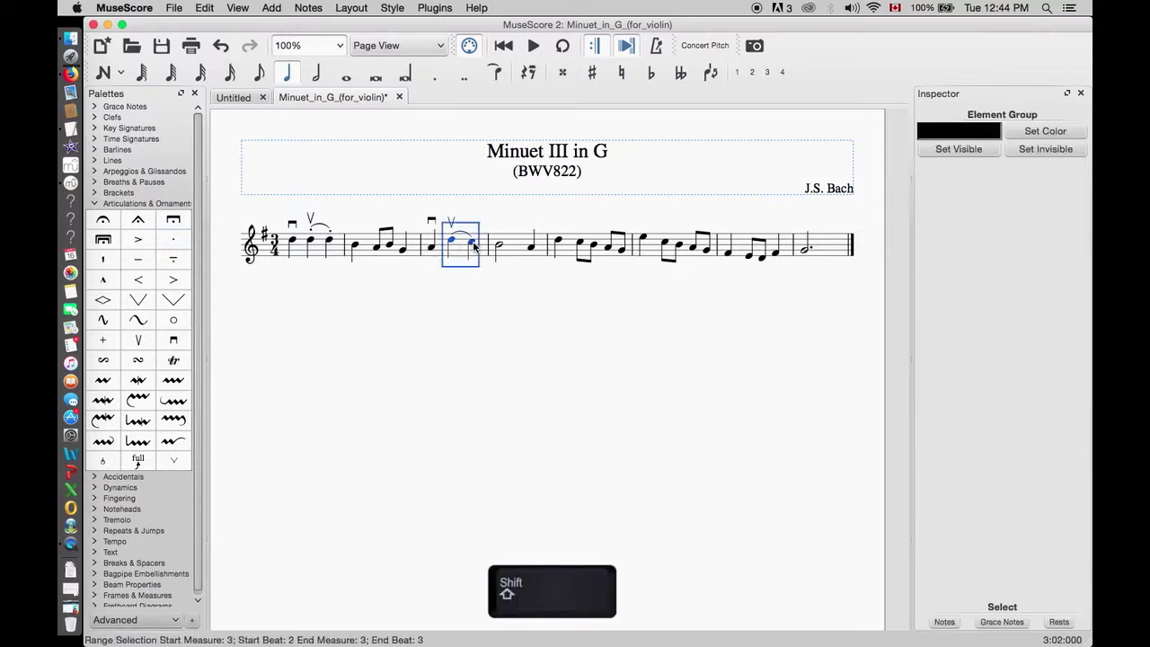
pyautogui.hotkey('shift', 's')
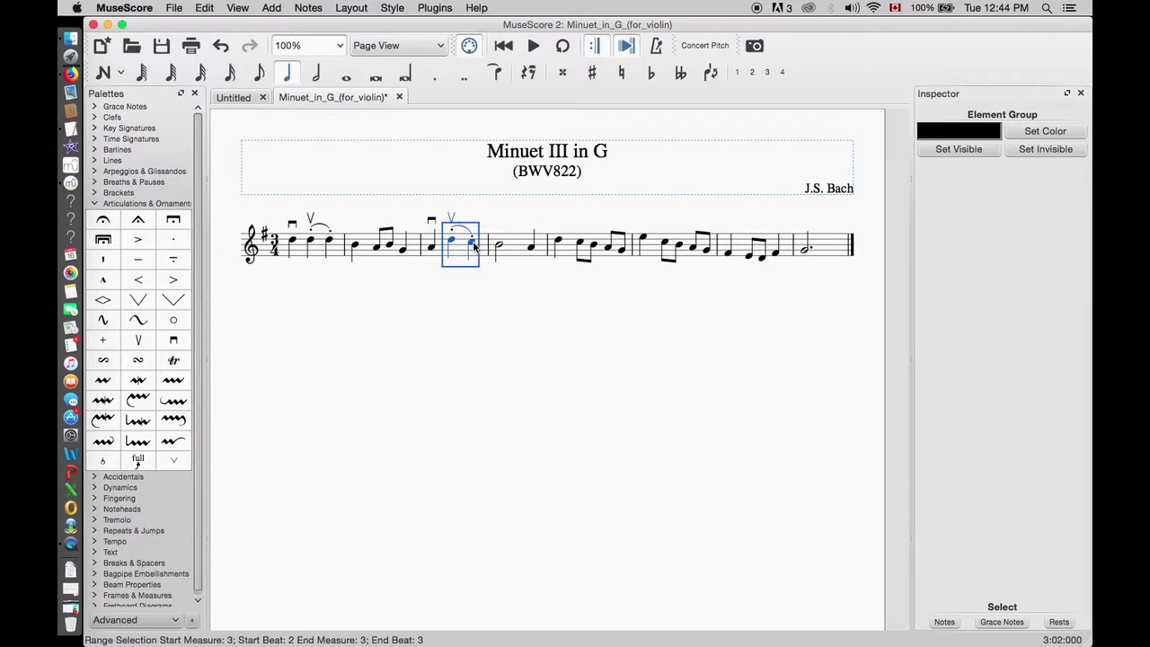
pyautogui.click(534, 45)
# Step: Save and close the Minuet score
pyautogui.click(173, 9)
pyautogui.click(185, 74)
pyautogui.click(174, 8)
pyautogui.click(188, 192)
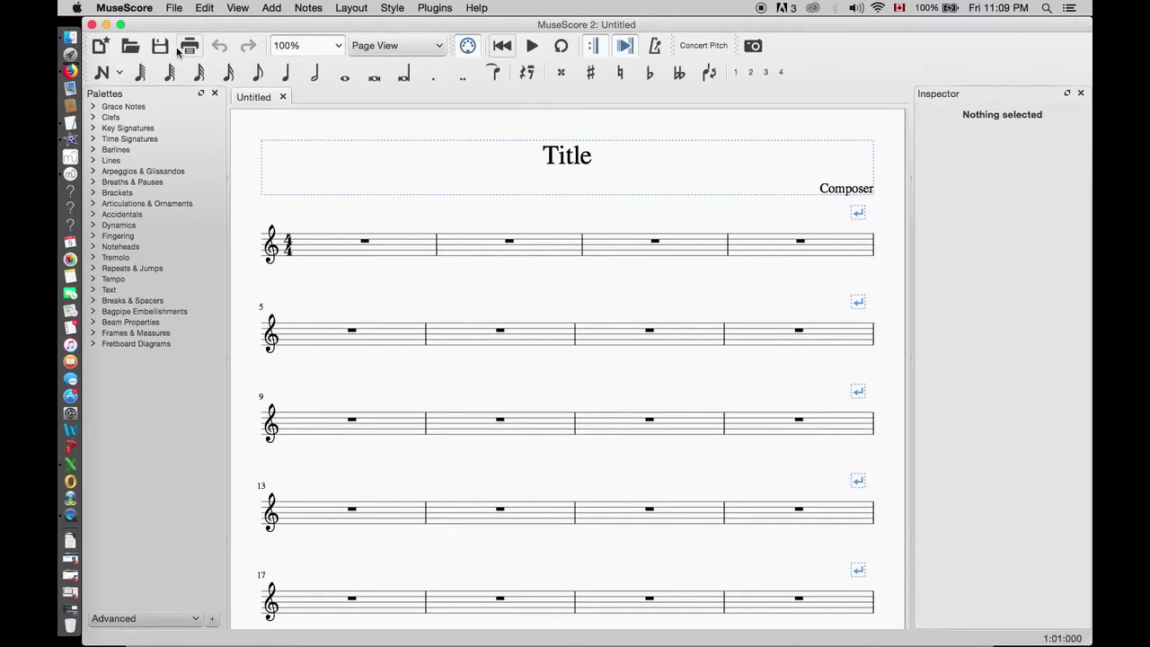
# Step: Open In_the_Bleak_Midwinter.mscz from the Scores folder
pyautogui.click(175, 8)
pyautogui.click(182, 39)
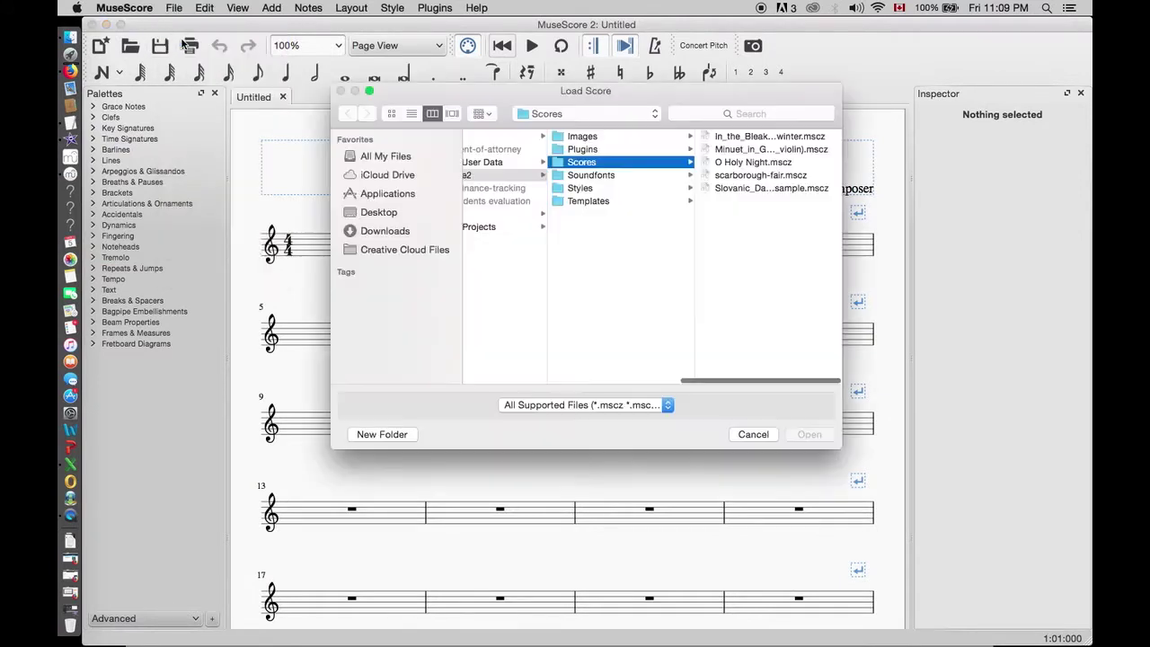
pyautogui.doubleClick(742, 140)
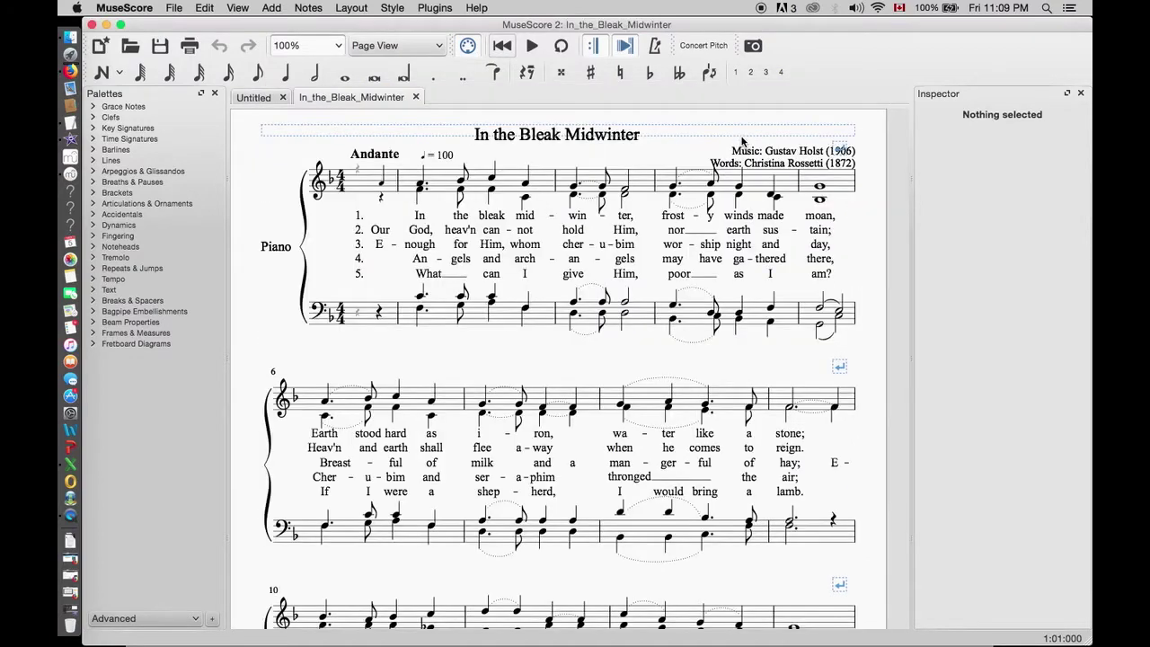
# Step: Add slurs to the upper note and the voice-2 F4 at the start of measure 2
pyautogui.click(419, 184)
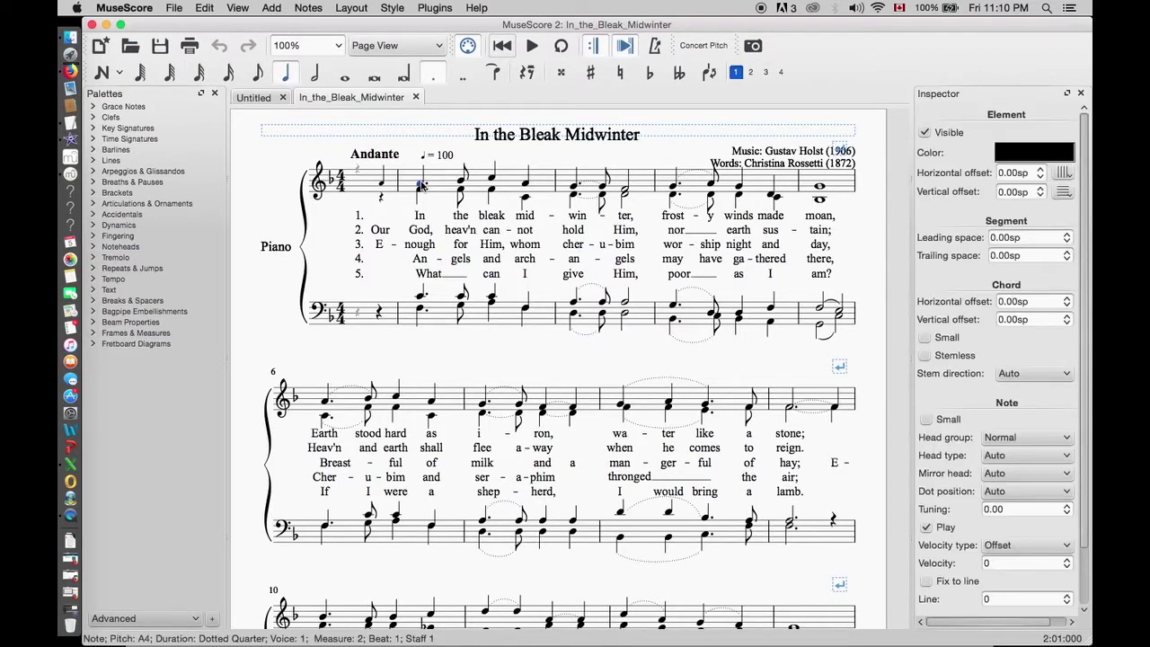
pyautogui.press('s')
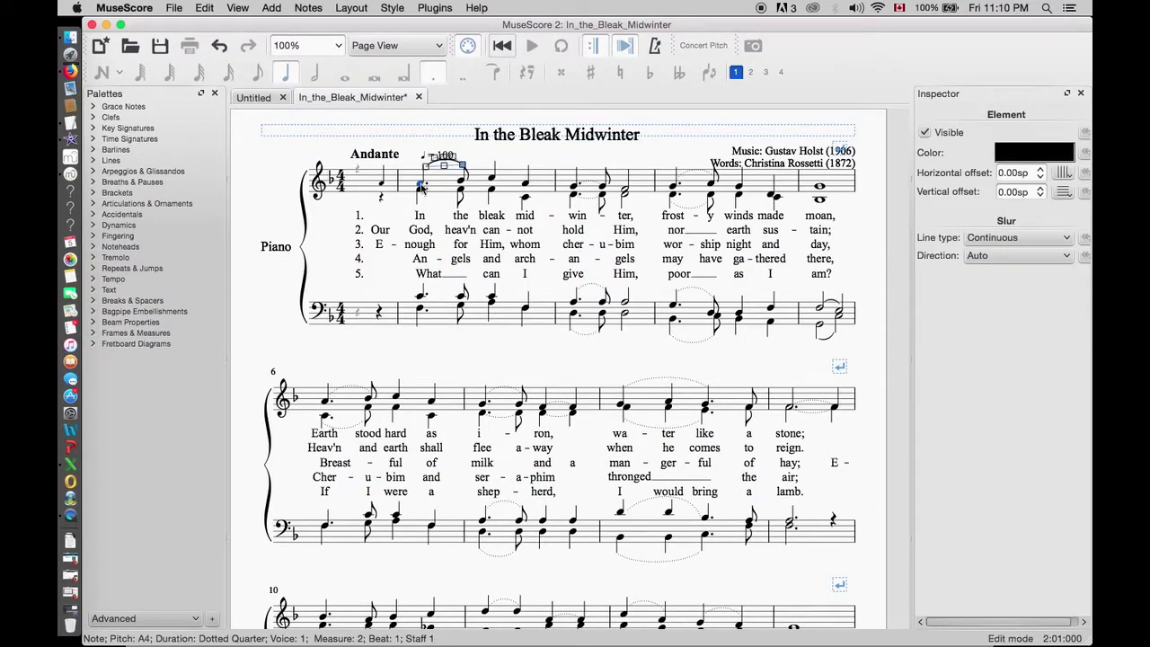
pyautogui.click(421, 193)
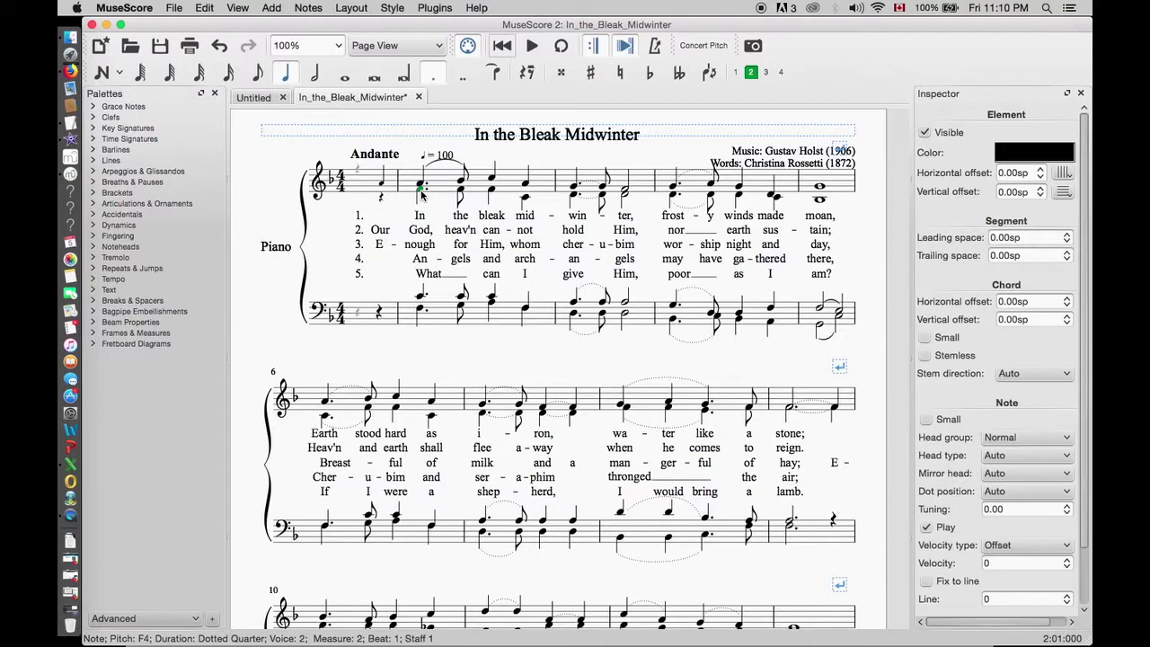
pyautogui.press('s')
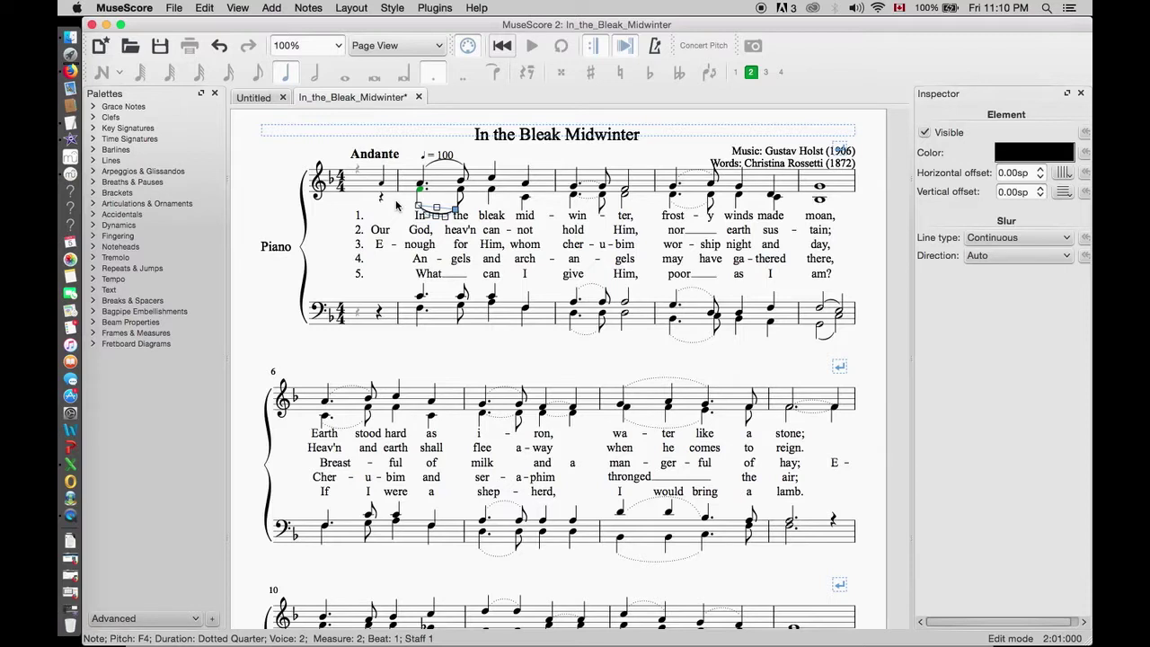
pyautogui.click(396, 205)
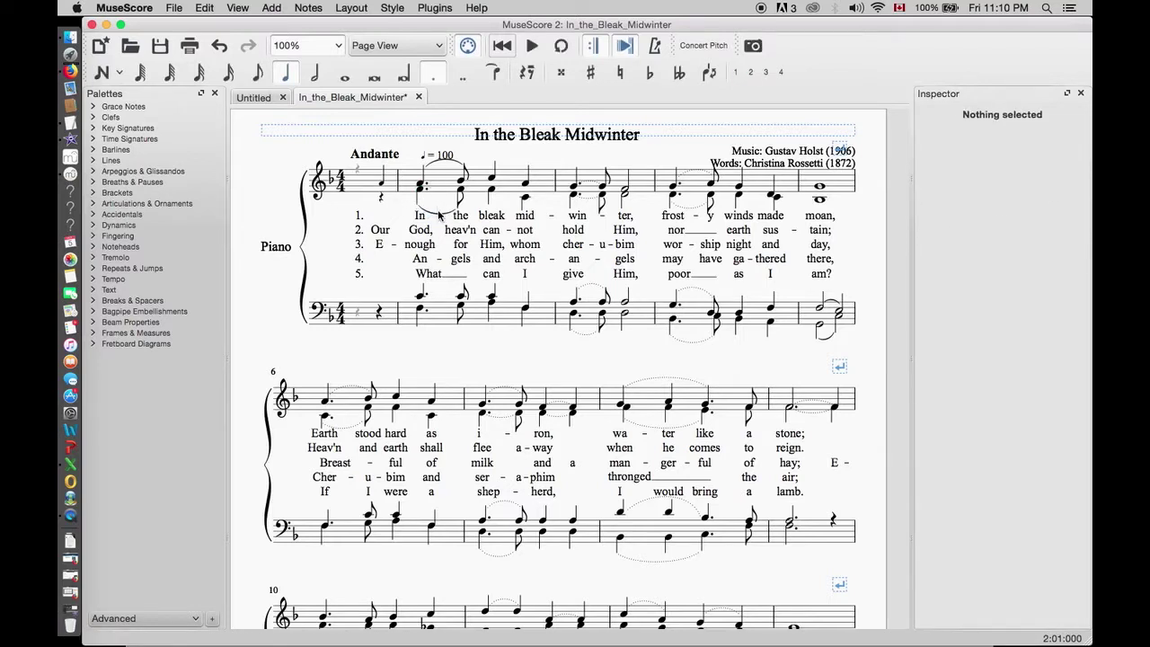
# Step: Reposition the measure-2 slur, resetting its offsets and nudging it into place
pyautogui.click(439, 212)
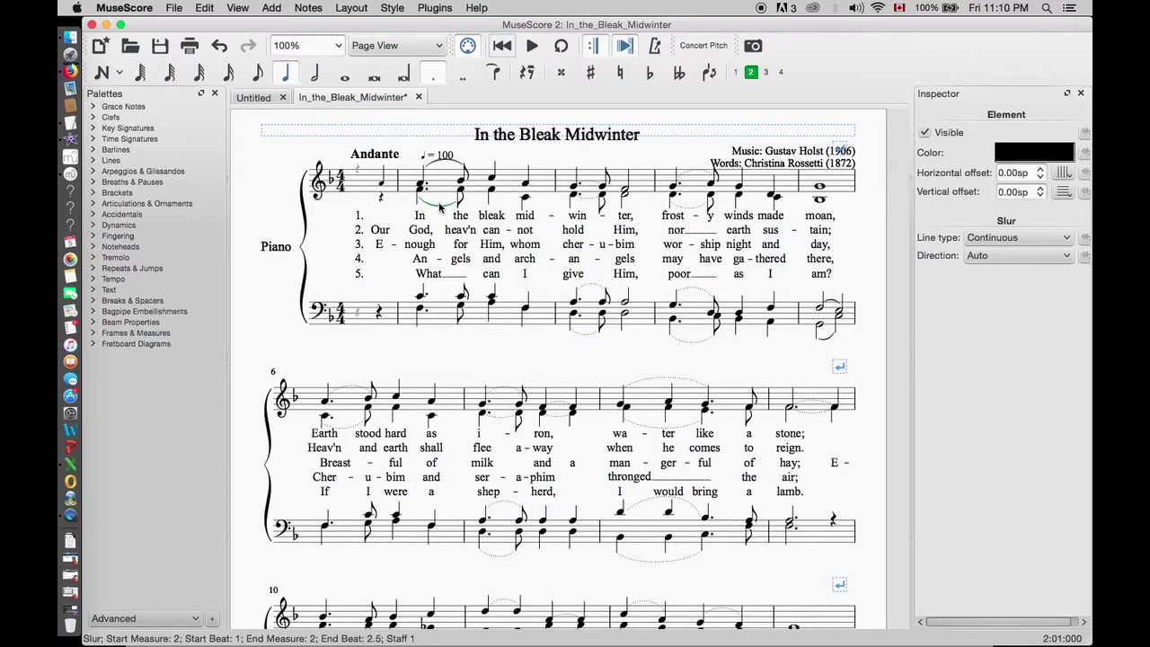
pyautogui.moveTo(439, 206); pyautogui.dragTo(440, 200)
pyautogui.press('super+r')
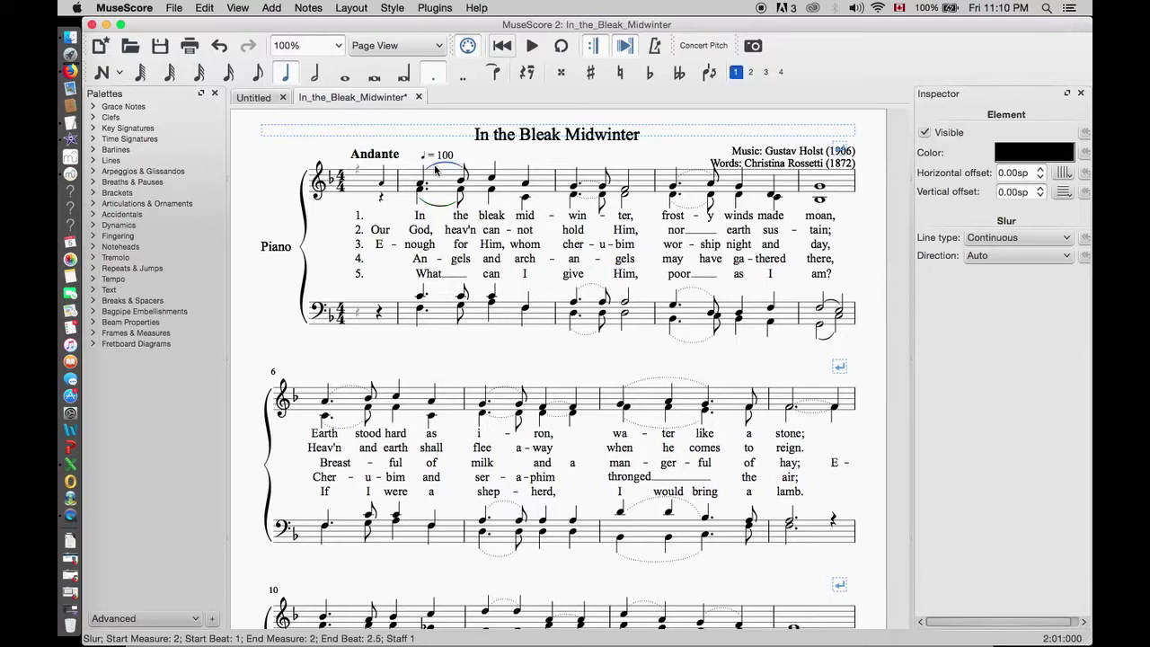
pyautogui.moveTo(435, 168); pyautogui.dragTo(435, 170)
# Step: Set the upper and lower measure-2 slurs to the Dotted line type in the Inspector
pyautogui.click(994, 237)
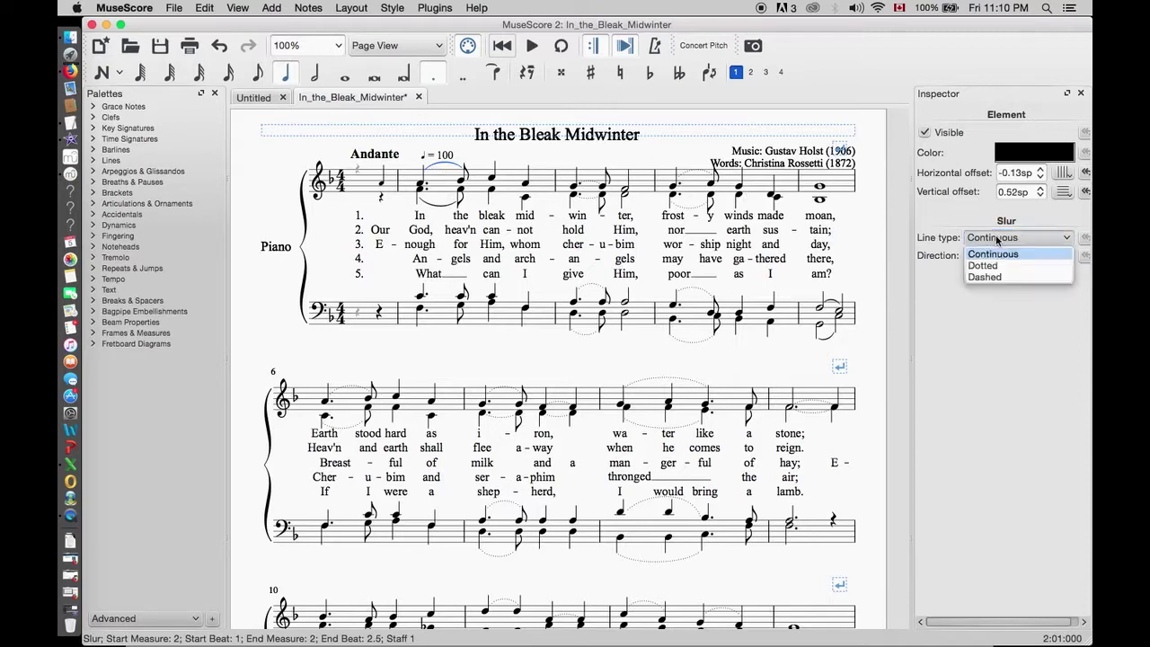
pyautogui.click(983, 266)
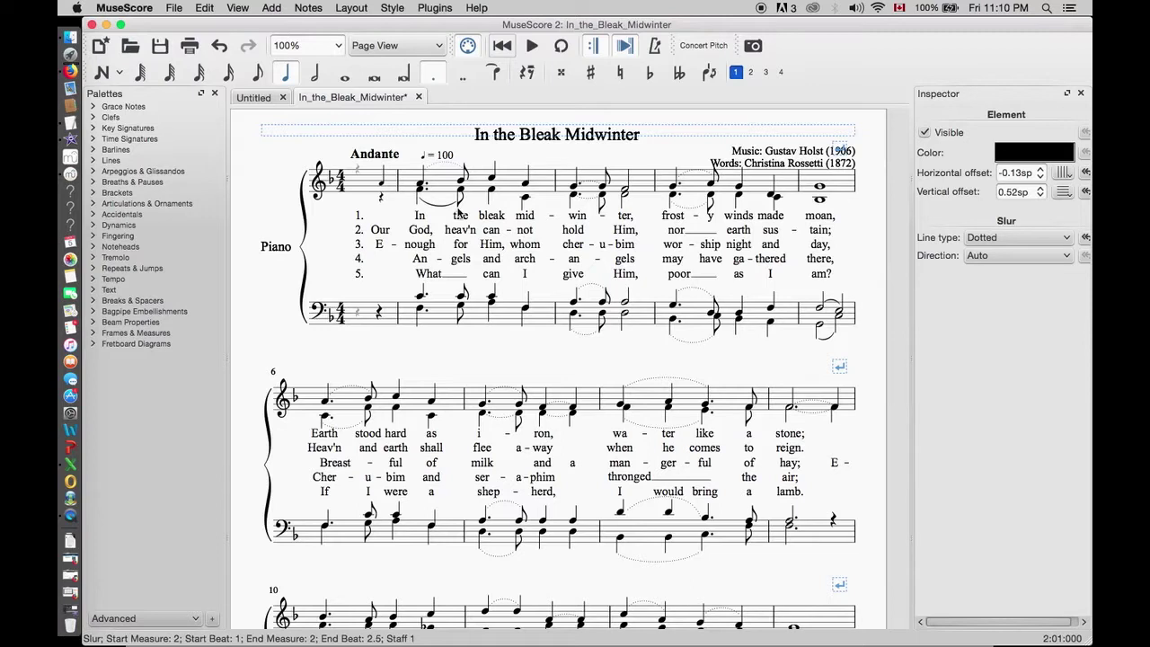
pyautogui.click(446, 208)
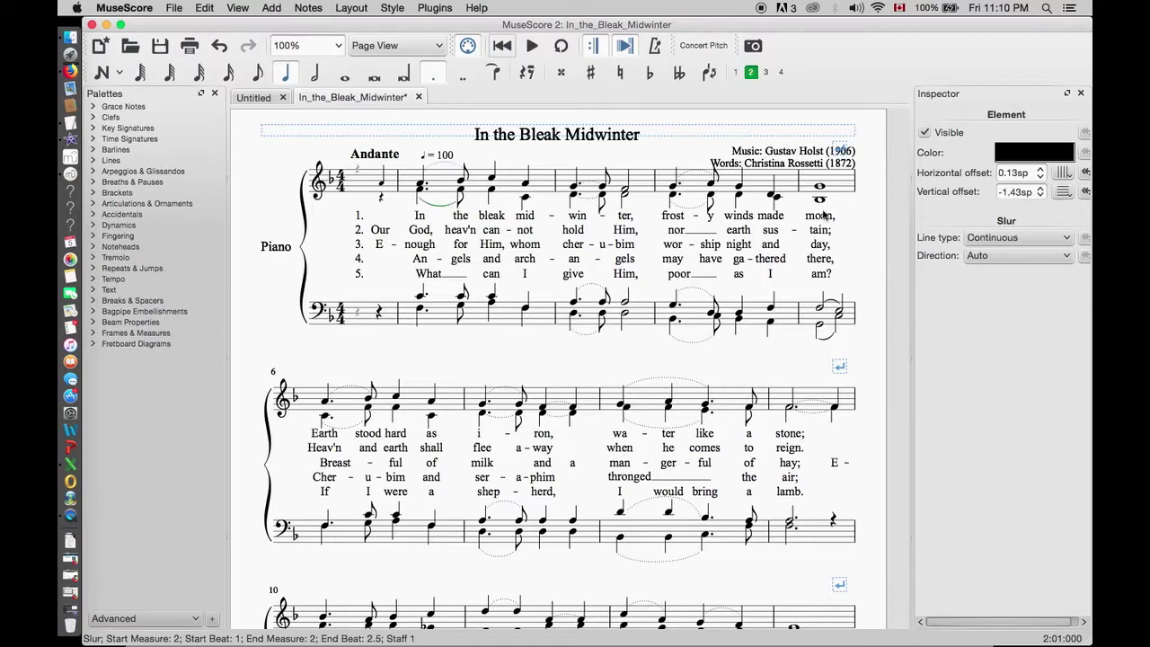
pyautogui.click(981, 238)
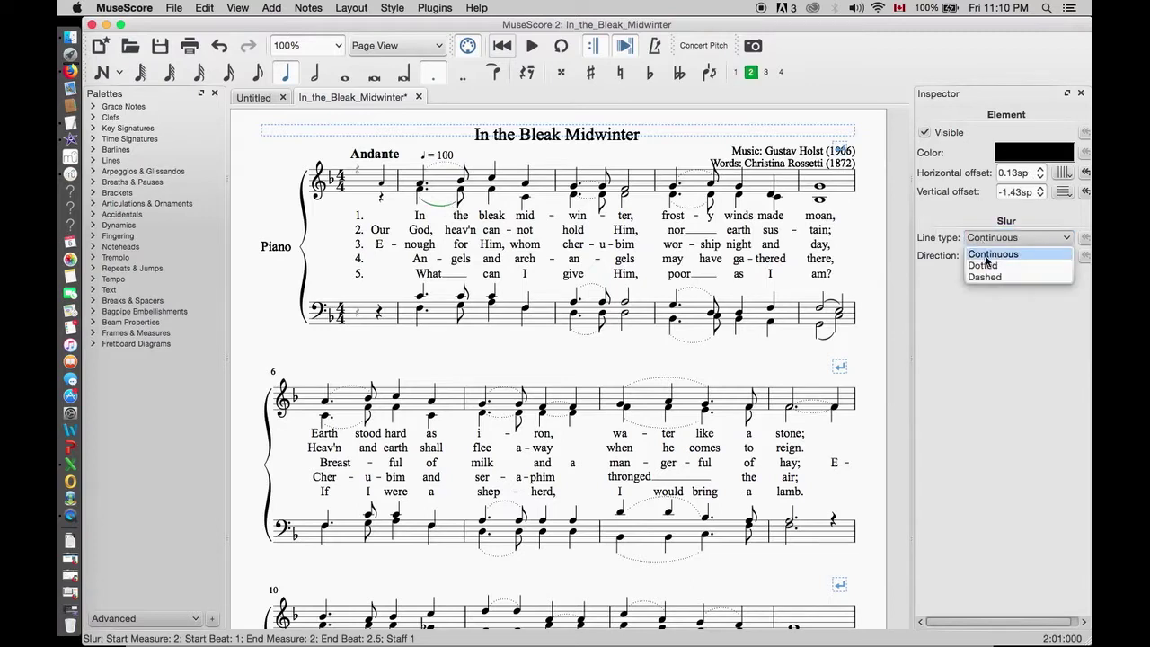
pyautogui.click(986, 266)
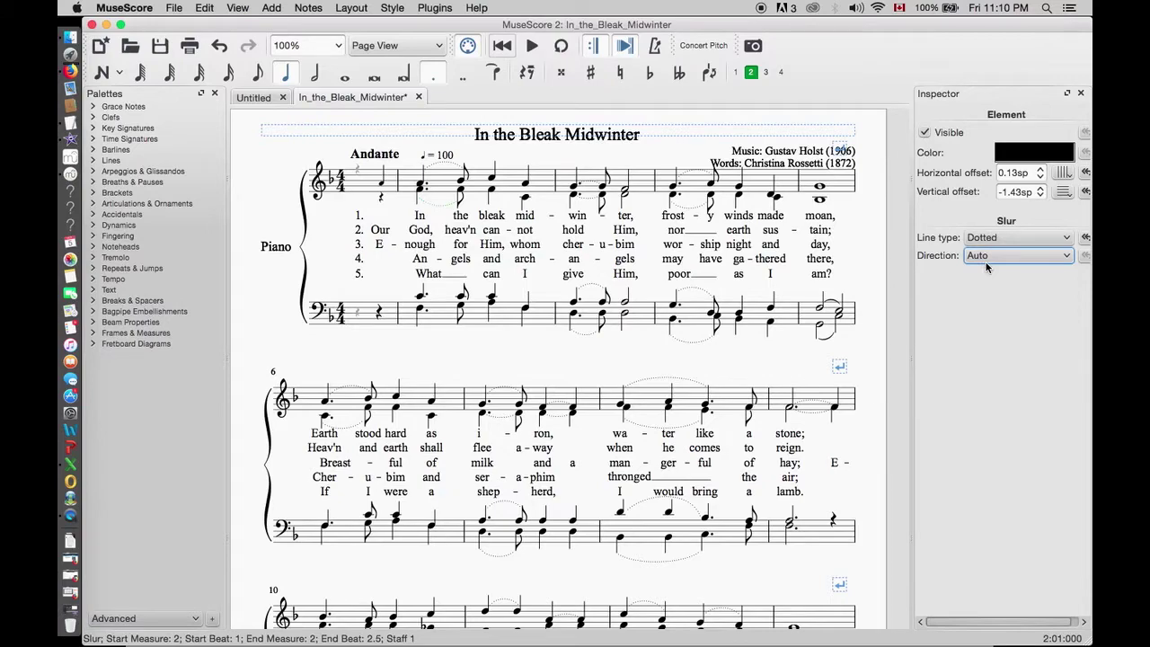
pyautogui.click(175, 9)
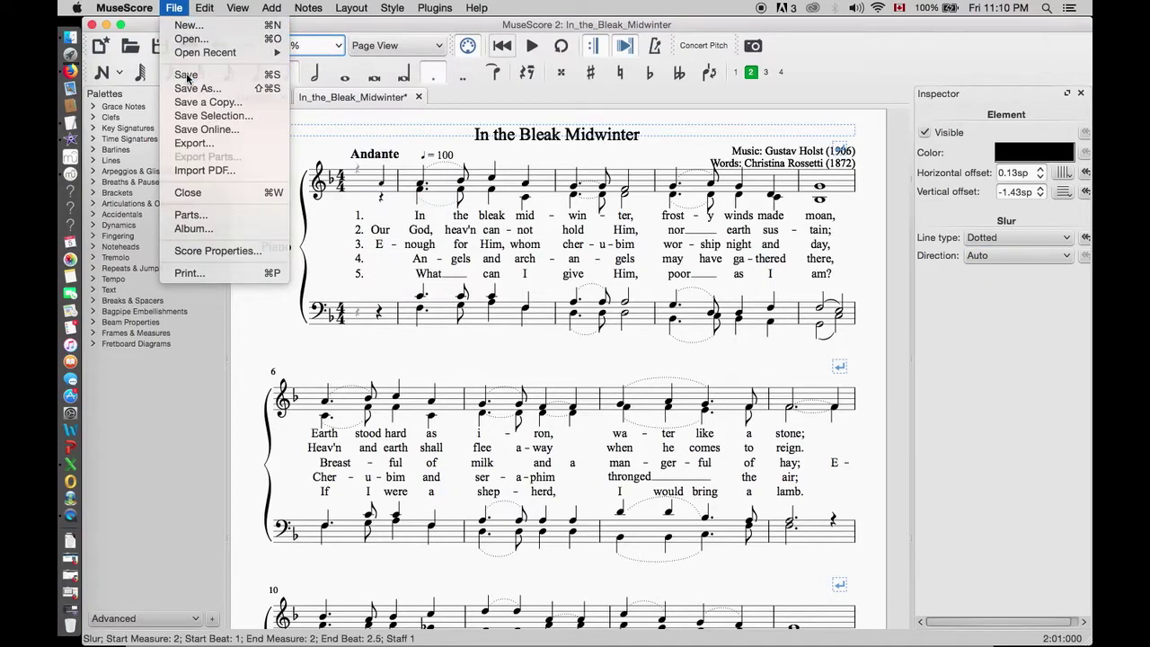